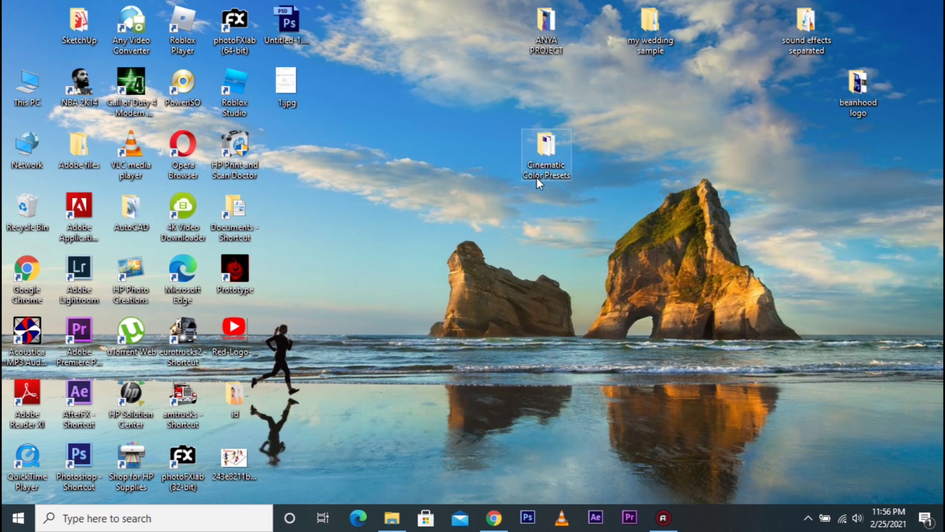
# Open This PC in a File Explorer window on the left and go to Local Disk (C:)
pyautogui.doubleClick(28, 93)
pyautogui.moveTo(558, 74); pyautogui.dragTo(227, 53)
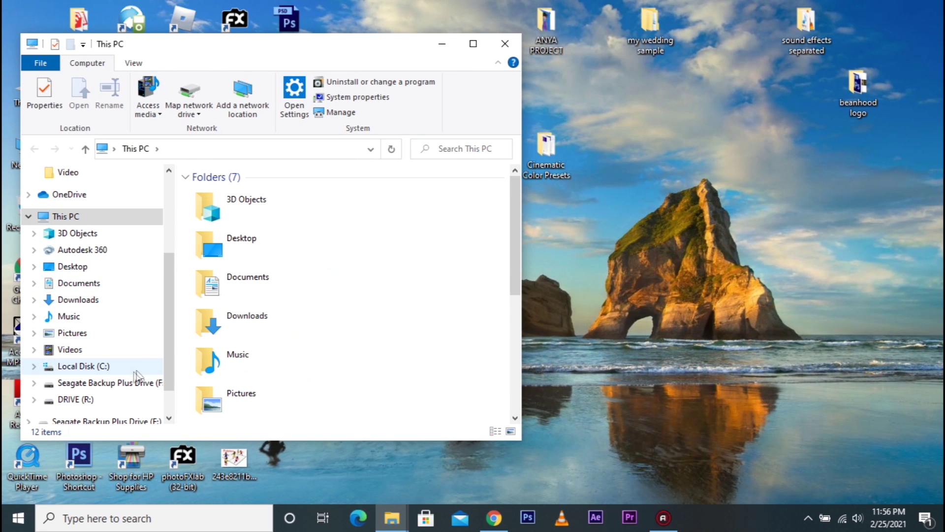
pyautogui.click(75, 368)
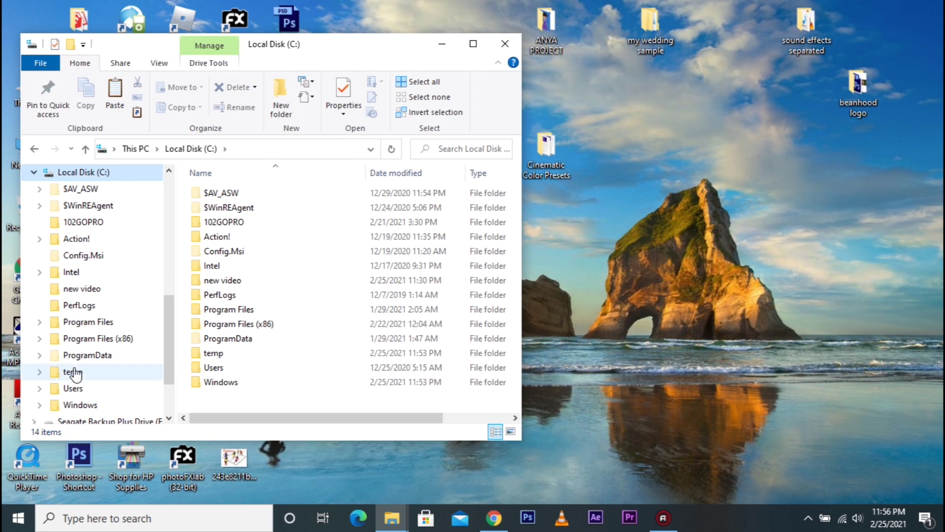
# Browse Program Files (x86) > Adobe, then return to the top of Local Disk (C:)
pyautogui.doubleClick(219, 325)
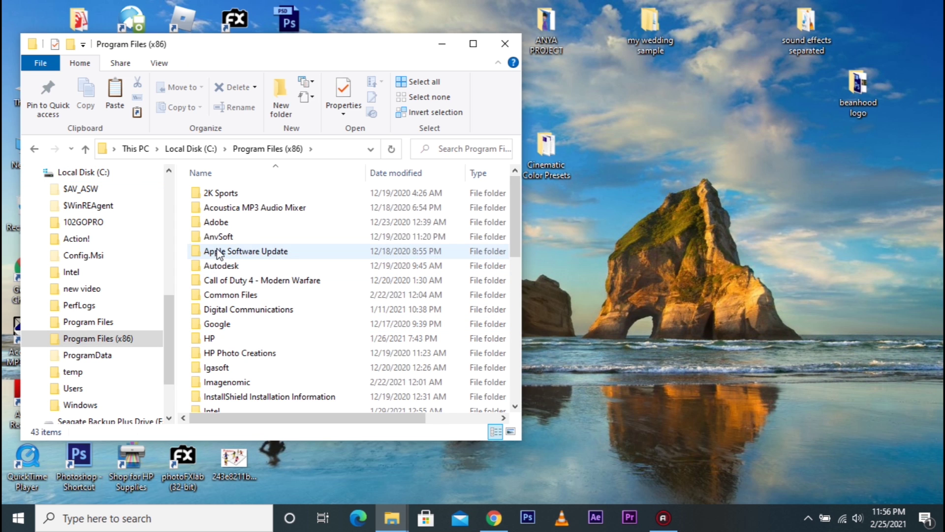
pyautogui.doubleClick(207, 224)
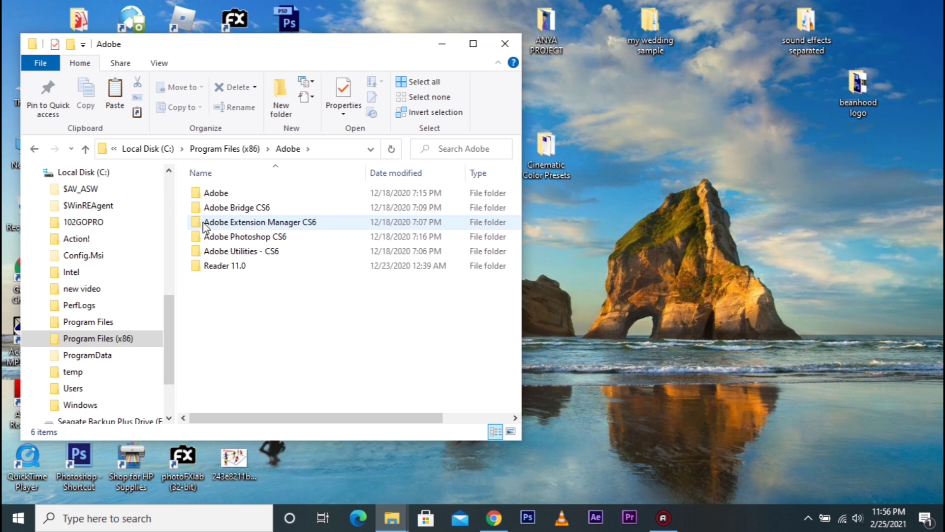
pyautogui.doubleClick(211, 194)
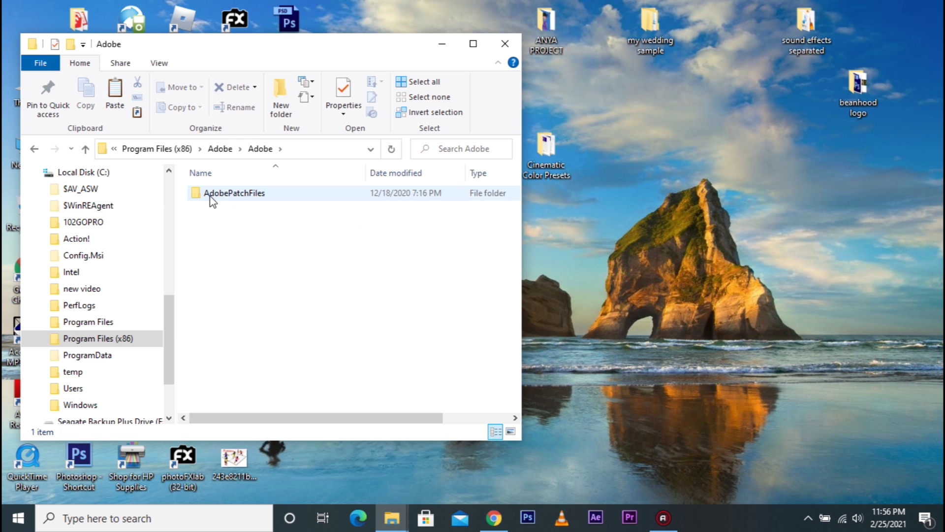
pyautogui.click(38, 150)
pyautogui.click(39, 150)
pyautogui.click(40, 149)
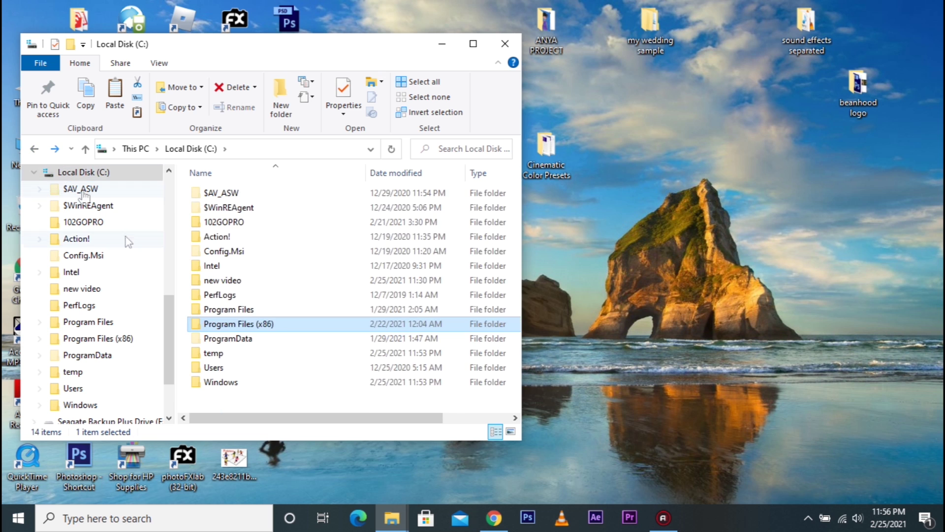
# Open Program Files\Adobe\Adobe After Effects CS6\Support Files\Presets and the desktop Cinematic Color Presets folder
pyautogui.doubleClick(223, 311)
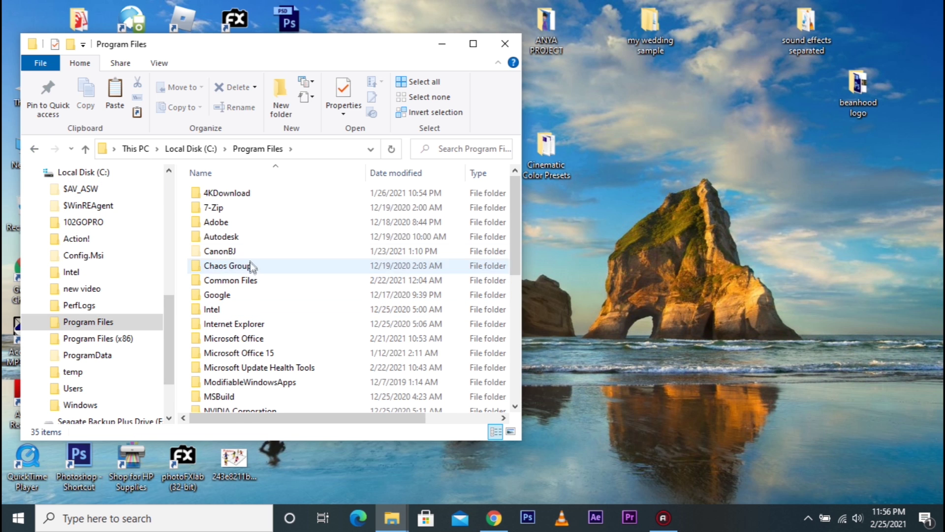
pyautogui.doubleClick(224, 223)
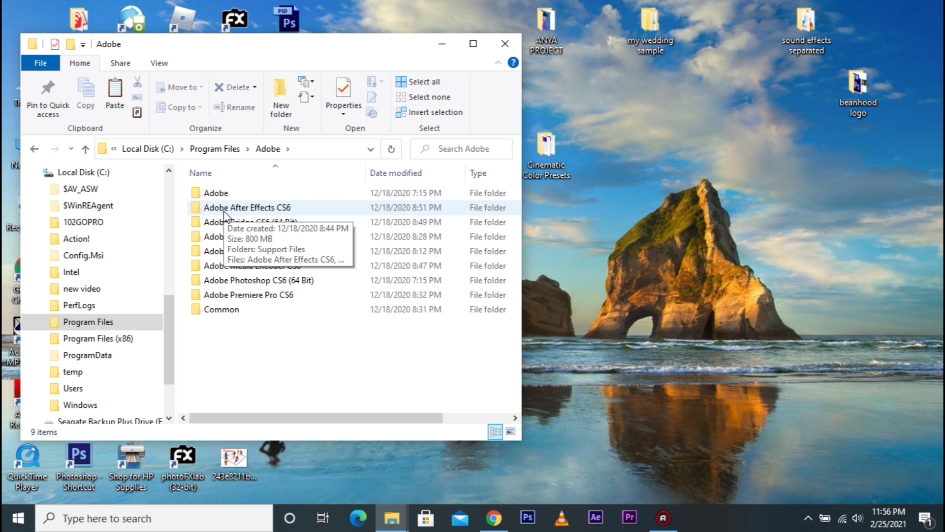
pyautogui.doubleClick(224, 209)
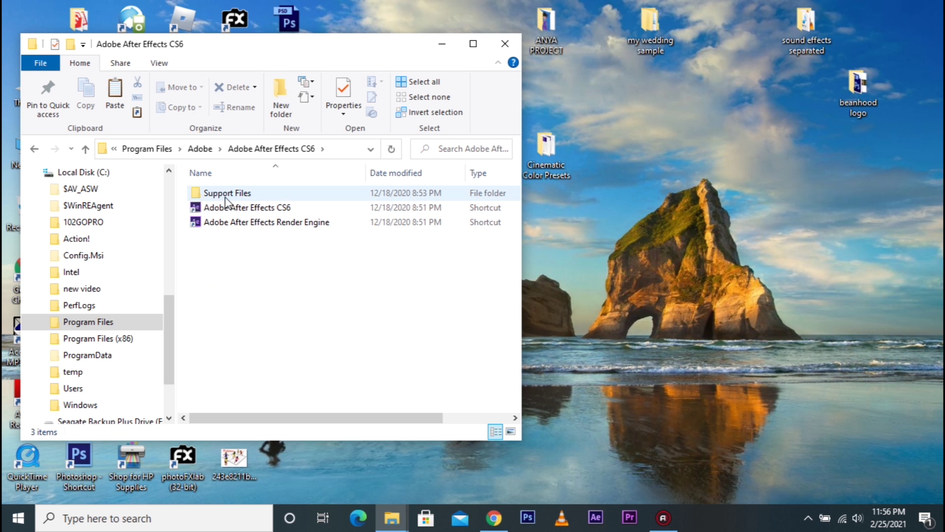
pyautogui.click(231, 197)
pyautogui.doubleClick(230, 197)
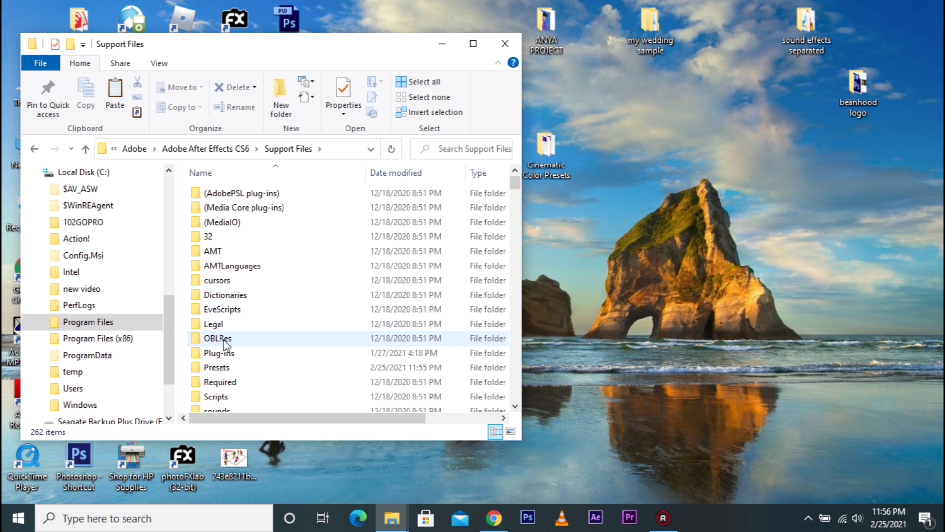
pyautogui.doubleClick(221, 368)
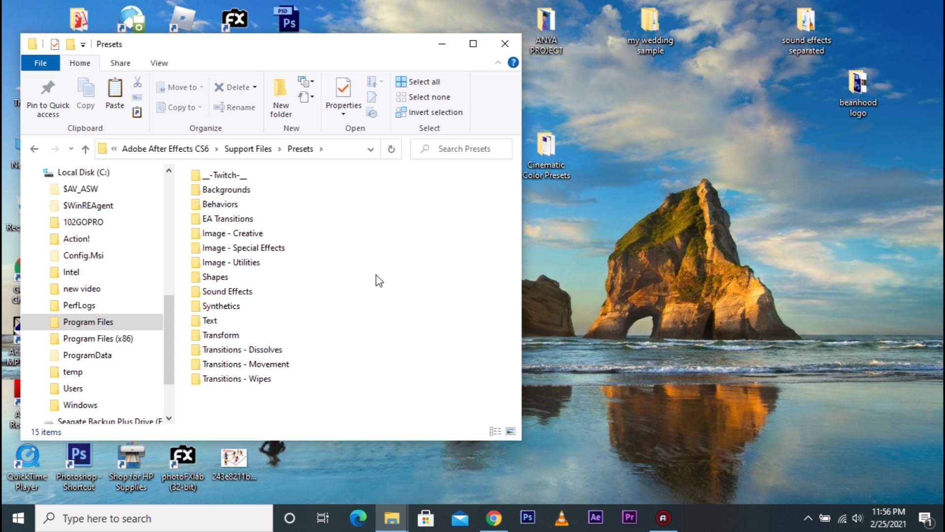
pyautogui.doubleClick(540, 172)
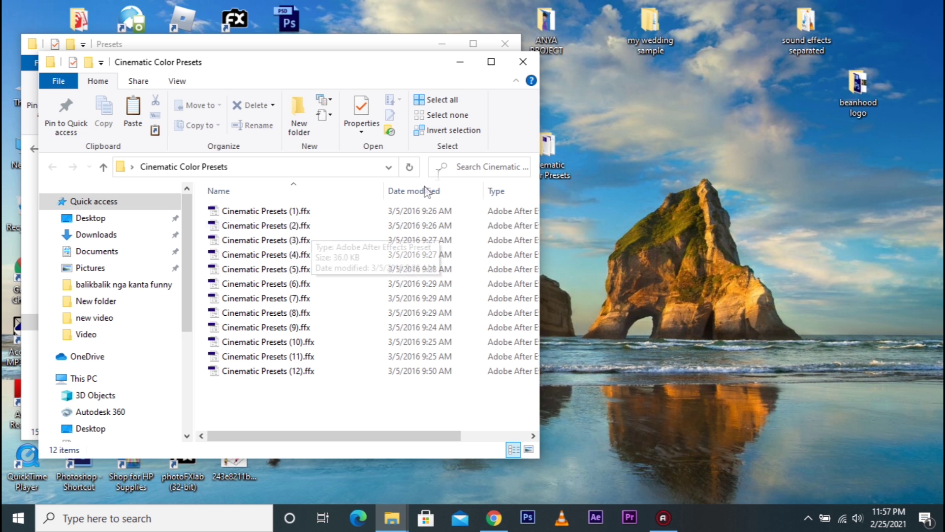
# Copy the desktop Cinematic Color Presets folder into After Effects' Presets folder, granting administrator permission
pyautogui.click(523, 62)
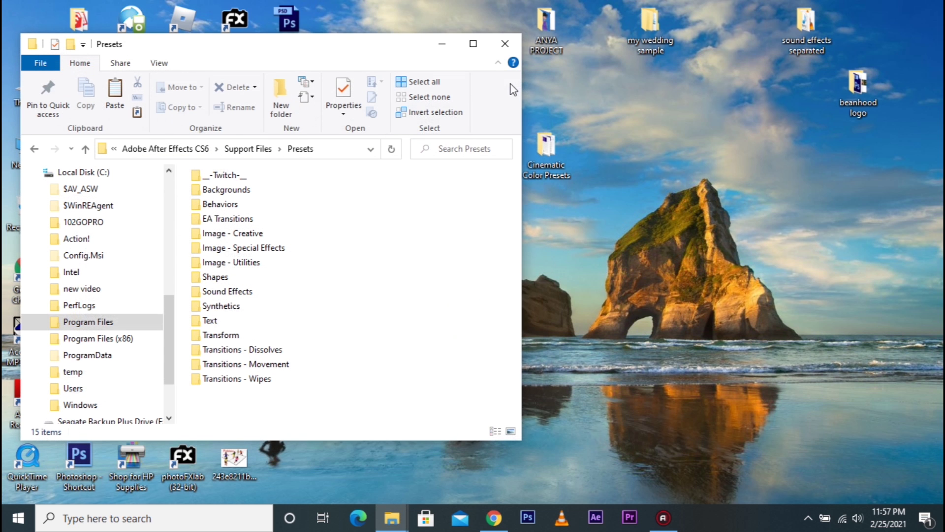
pyautogui.rightClick(548, 152)
pyautogui.click(580, 408)
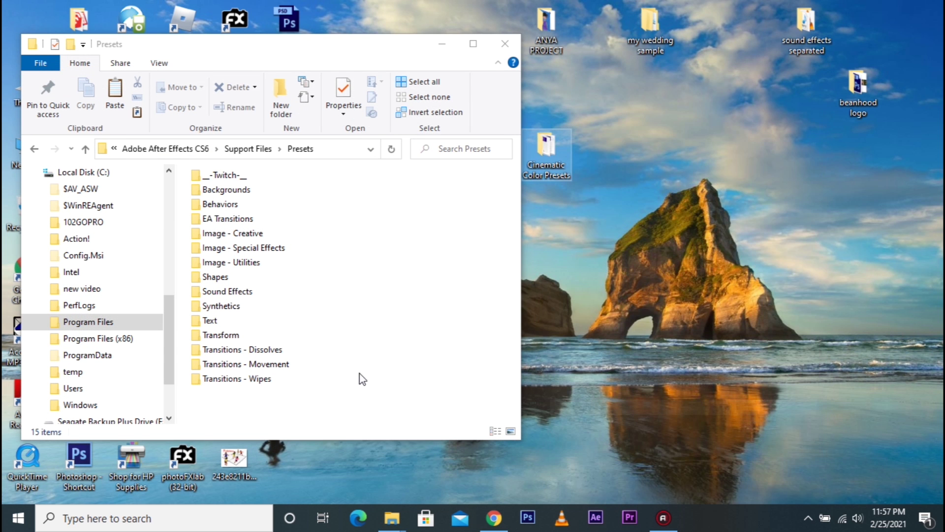
pyautogui.rightClick(357, 254)
pyautogui.click(391, 349)
pyautogui.click(435, 166)
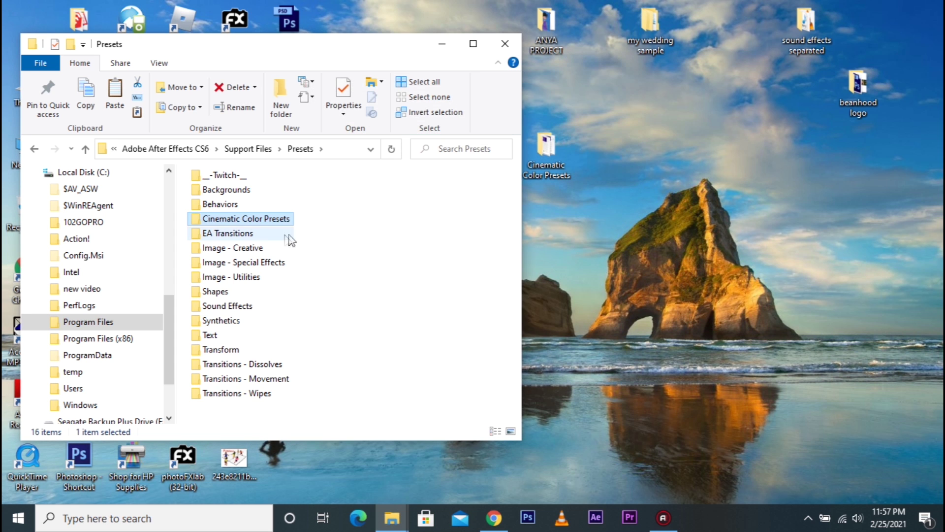
# Check the pasted Cinematic Color Presets folder, then close File Explorer
pyautogui.moveTo(255, 222)
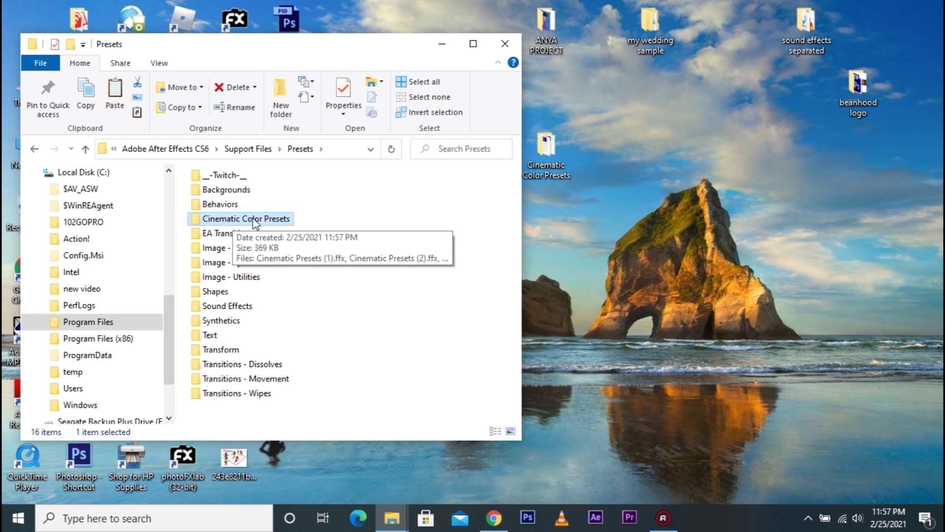
pyautogui.doubleClick(255, 220)
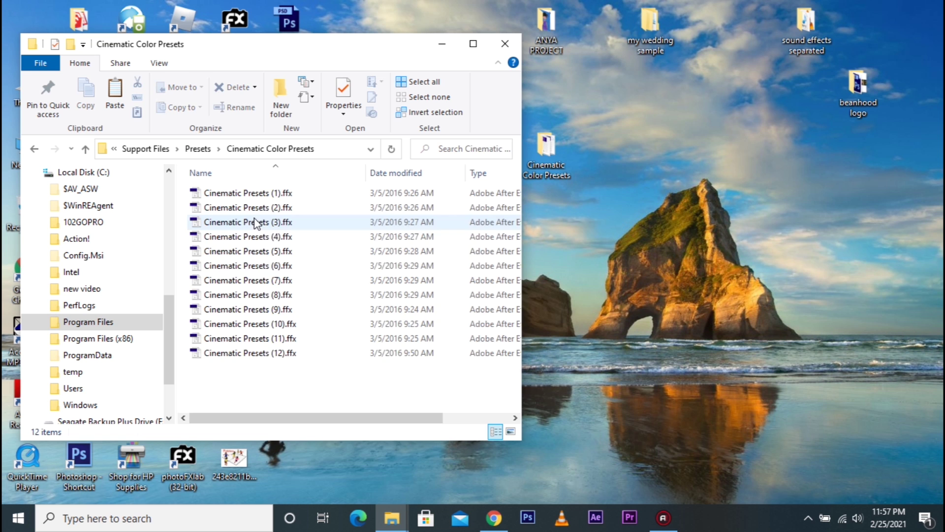
pyautogui.click(35, 150)
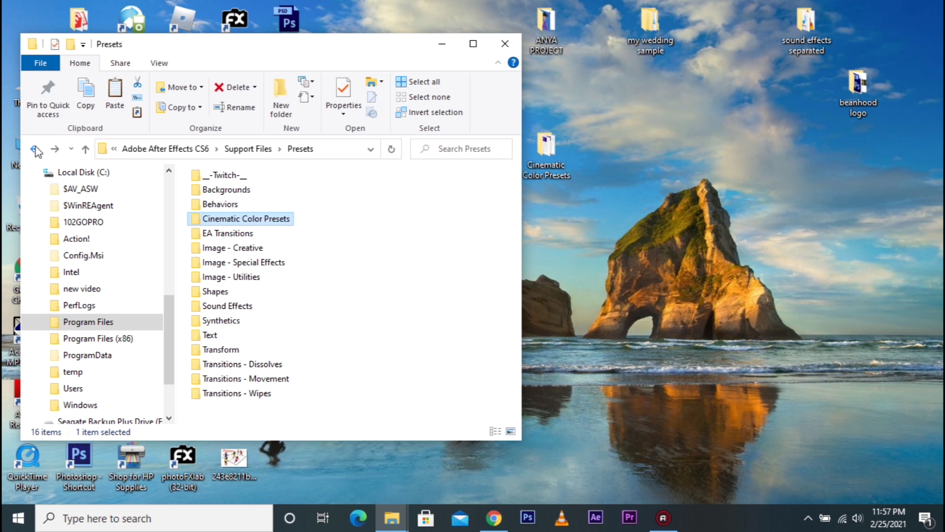
pyautogui.click(503, 43)
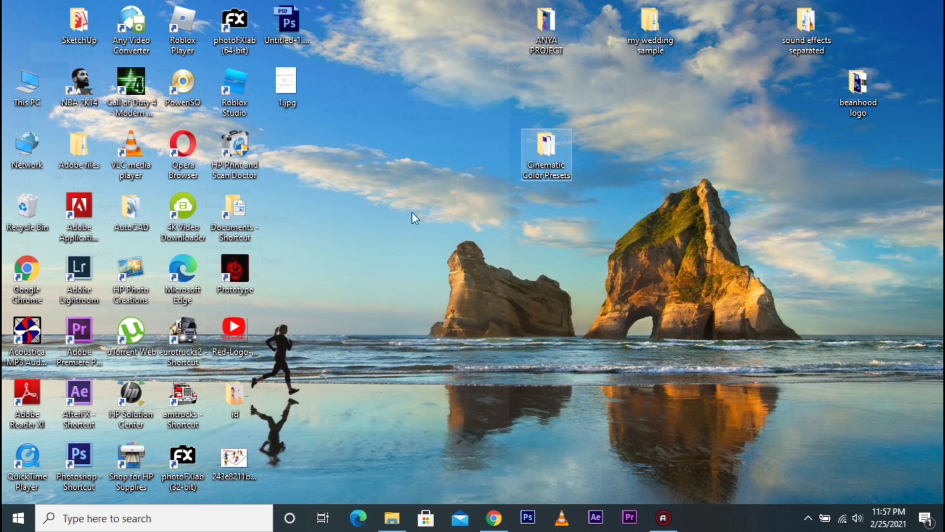
# Launch After Effects CS6 from its desktop shortcut, then restore down and minimize it
pyautogui.click(81, 396)
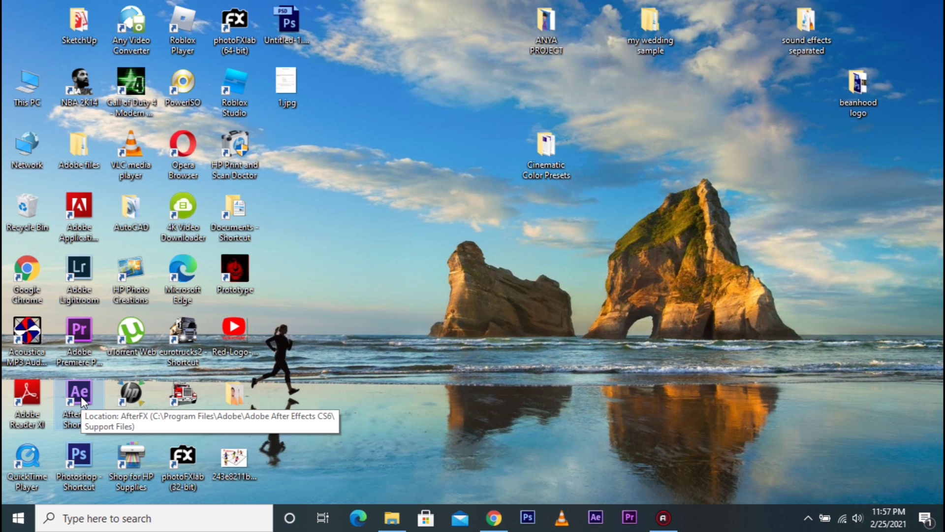
pyautogui.doubleClick(81, 396)
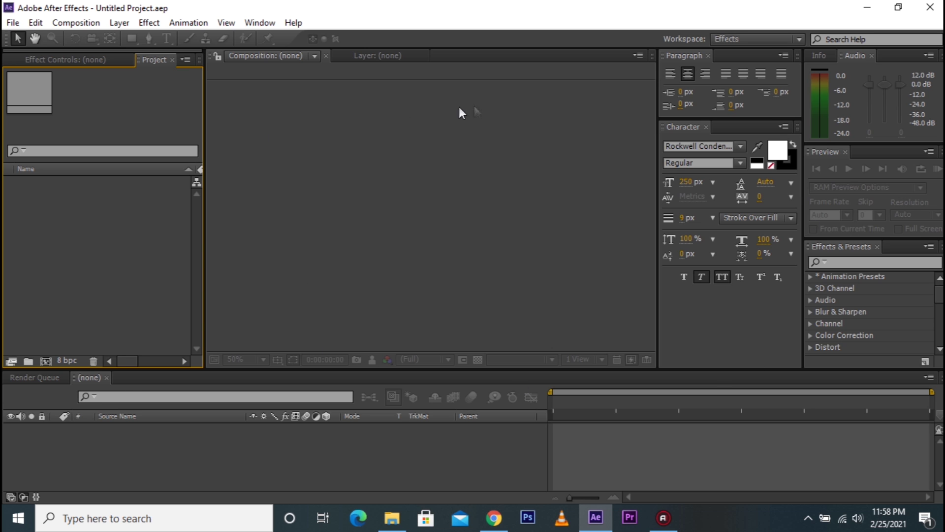
pyautogui.click(898, 7)
pyautogui.click(856, 27)
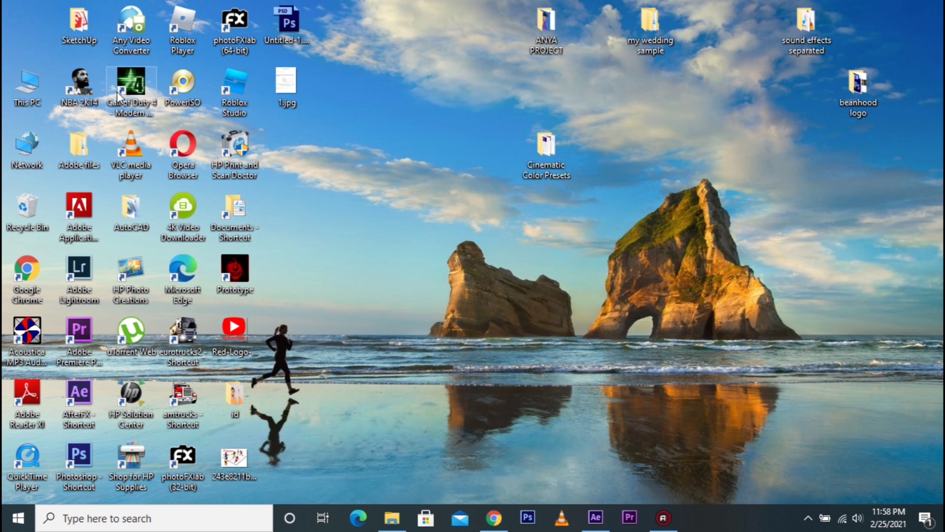
# Open This PC > Videos > 4K Video Downloader and maximize the window to browse the videos
pyautogui.doubleClick(31, 92)
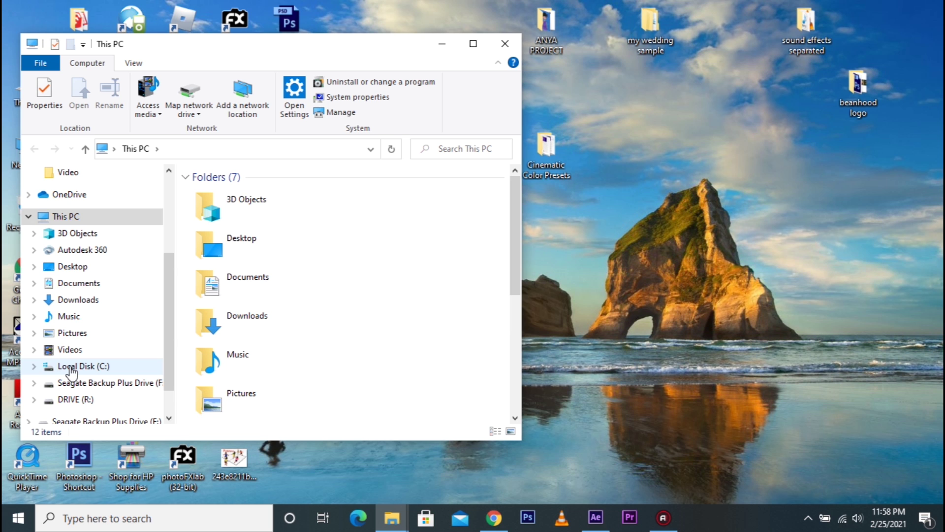
pyautogui.click(72, 354)
pyautogui.doubleClick(223, 207)
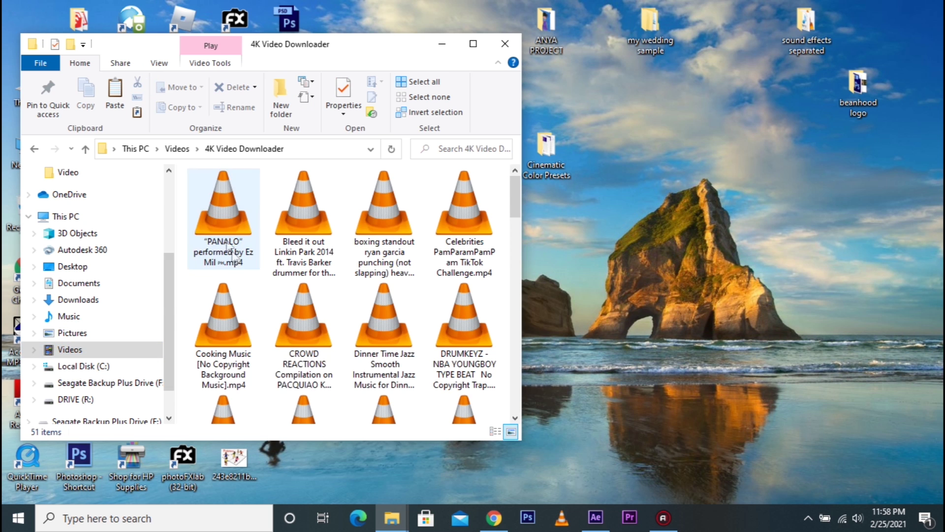
pyautogui.scroll(-10, 404, 312)
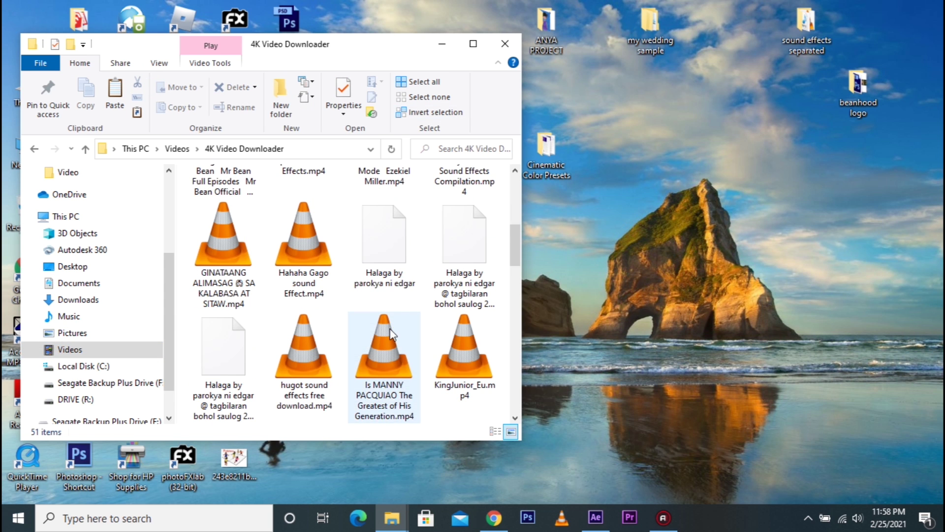
pyautogui.click(473, 44)
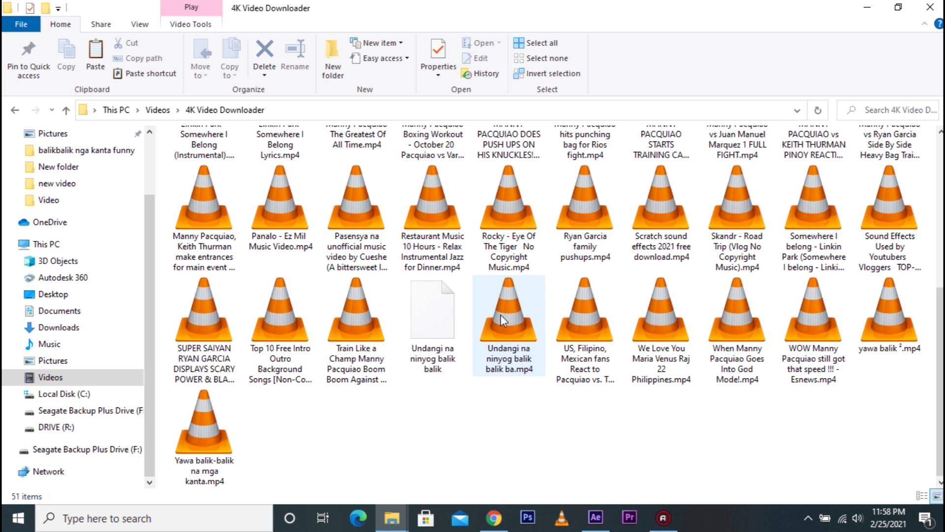
pyautogui.click(595, 517)
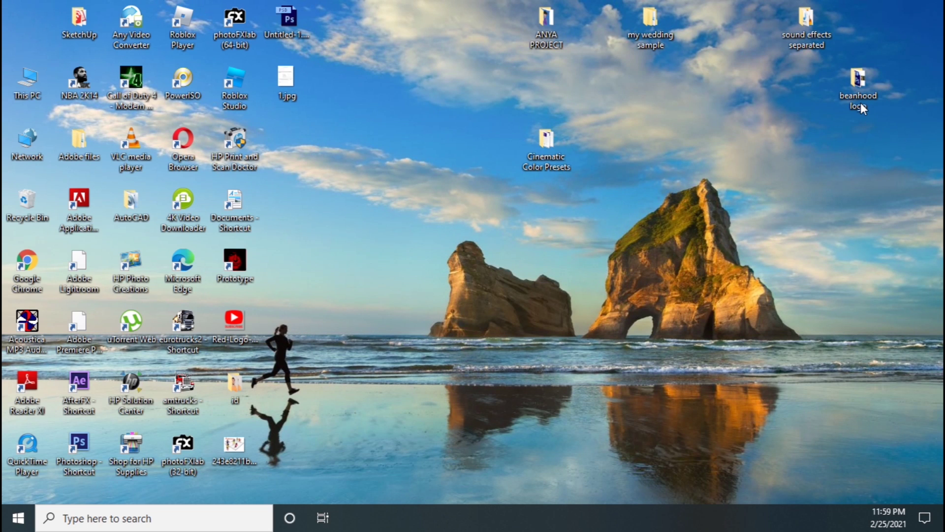
pyautogui.moveTo(863, 108)
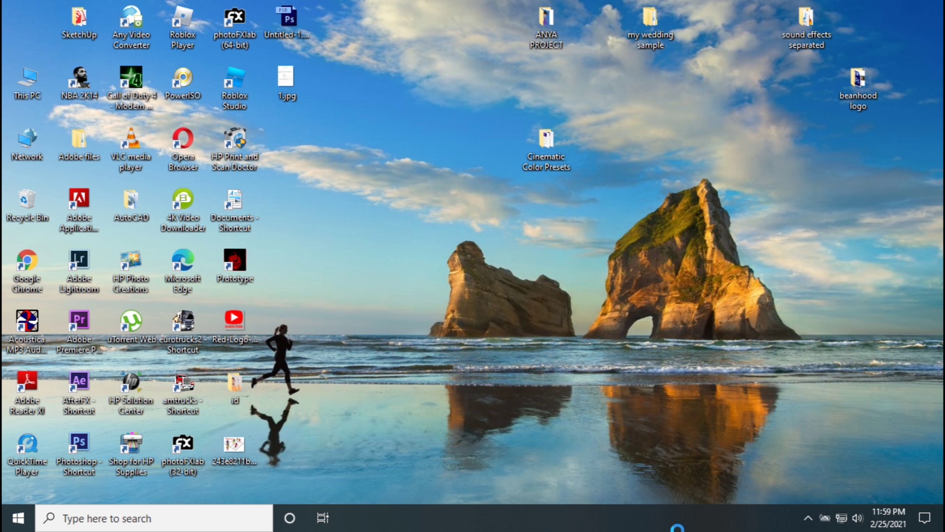
pyautogui.click(601, 525)
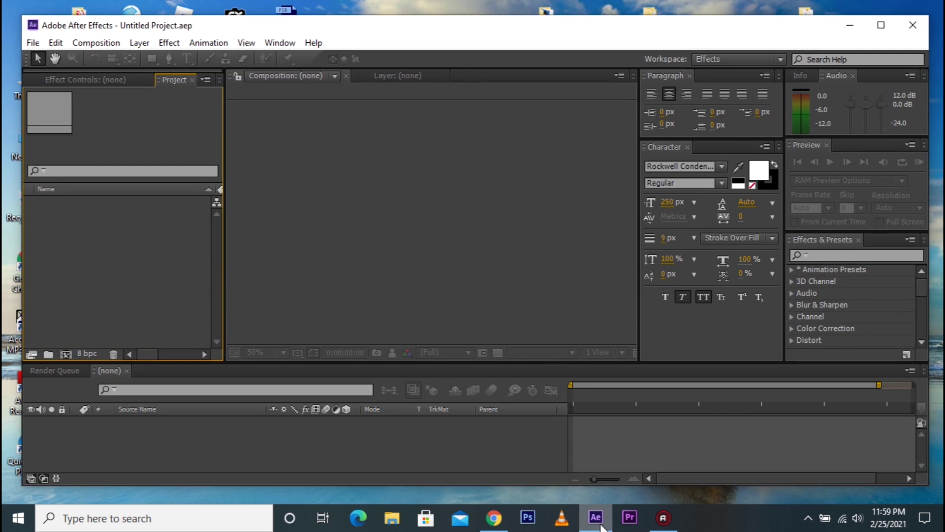
pyautogui.click(856, 25)
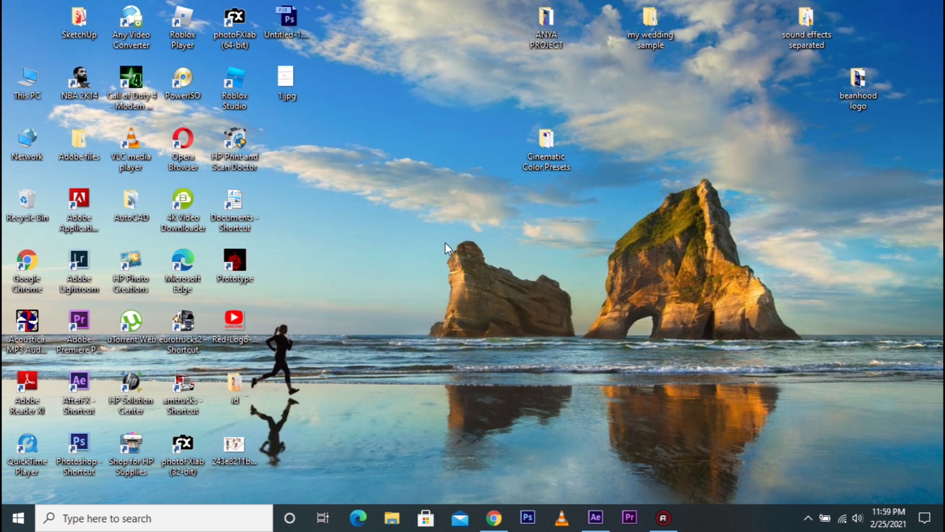
# Open This PC > Videos > 4K Video Downloader in a maximized Explorer window
pyautogui.doubleClick(34, 81)
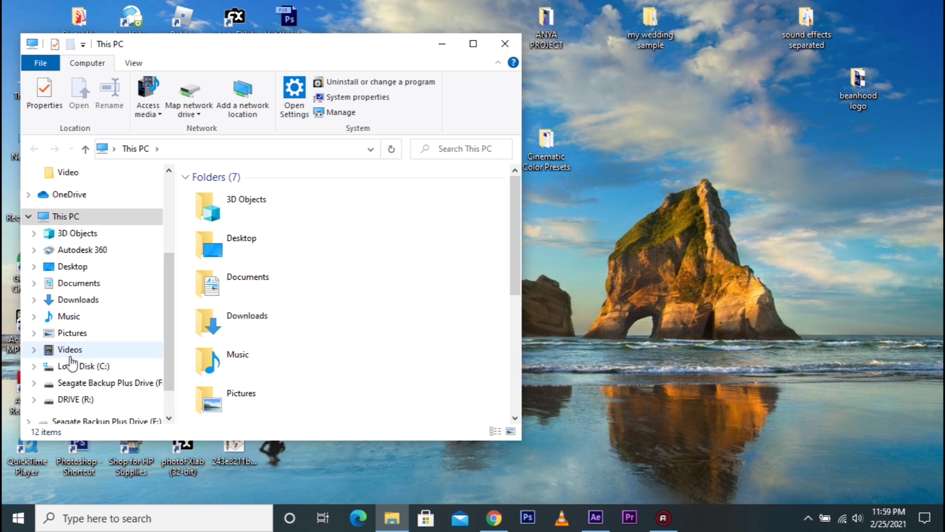
pyautogui.click(69, 349)
pyautogui.doubleClick(224, 212)
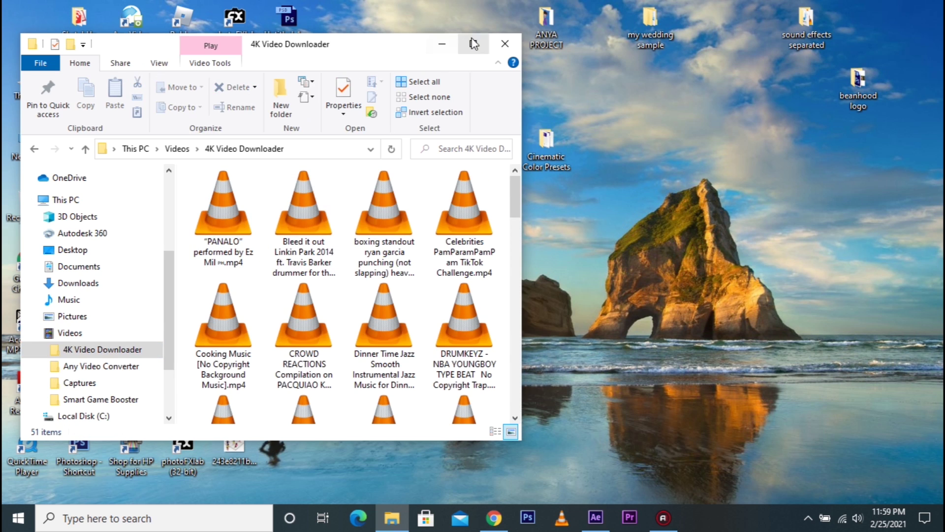
pyautogui.click(473, 43)
pyautogui.scroll(-5, 485, 401)
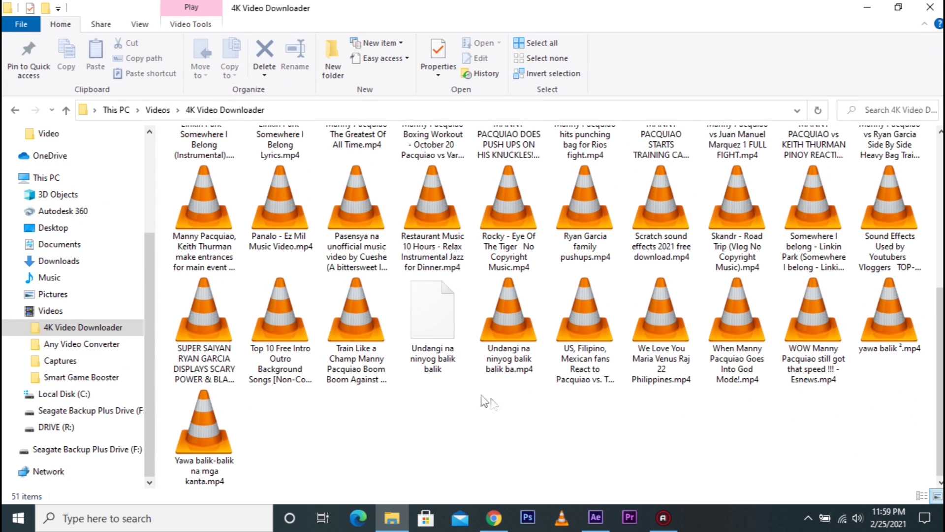
# Import Undangi na ninyog balik balik ba.mp4 into After Effects and make a composition from it
pyautogui.click(515, 340)
pyautogui.moveTo(514, 345); pyautogui.dragTo(97, 267)
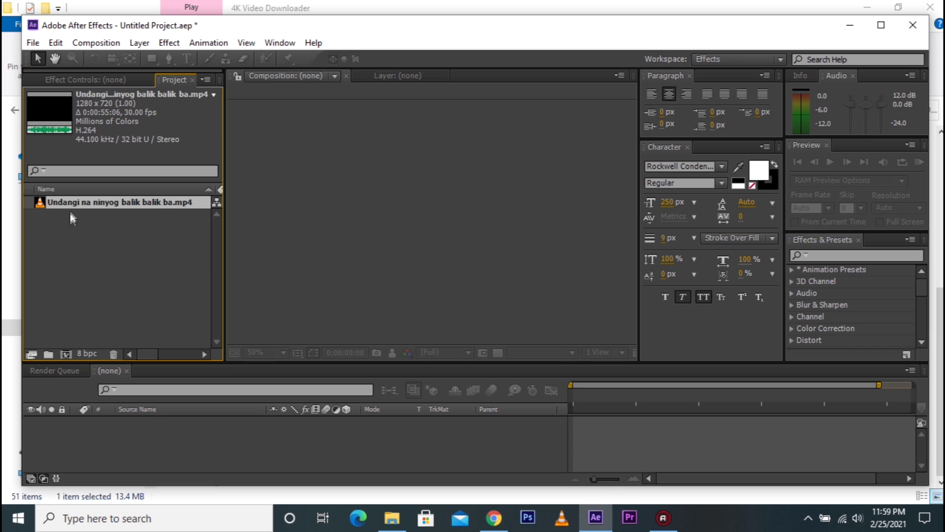
pyautogui.moveTo(70, 204); pyautogui.dragTo(63, 354)
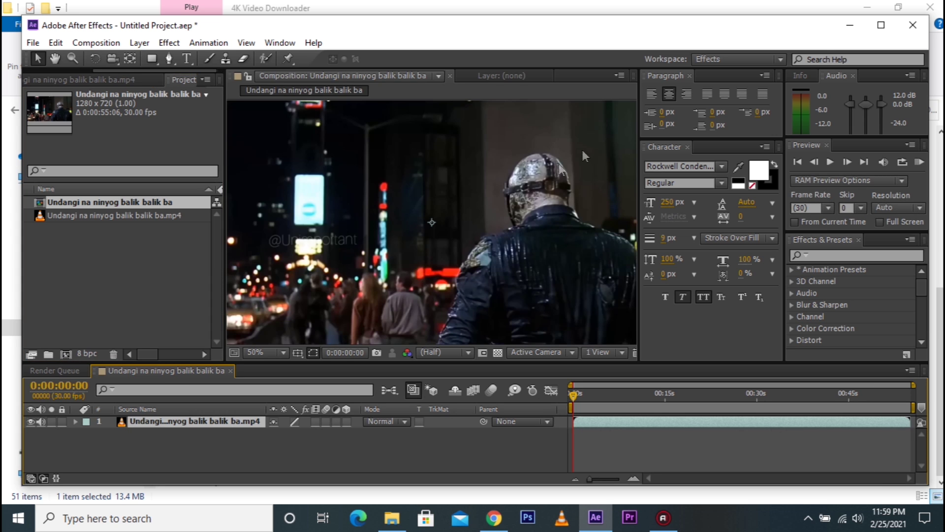
# Maximize the After Effects window showing the new Undangi composition
pyautogui.click(881, 24)
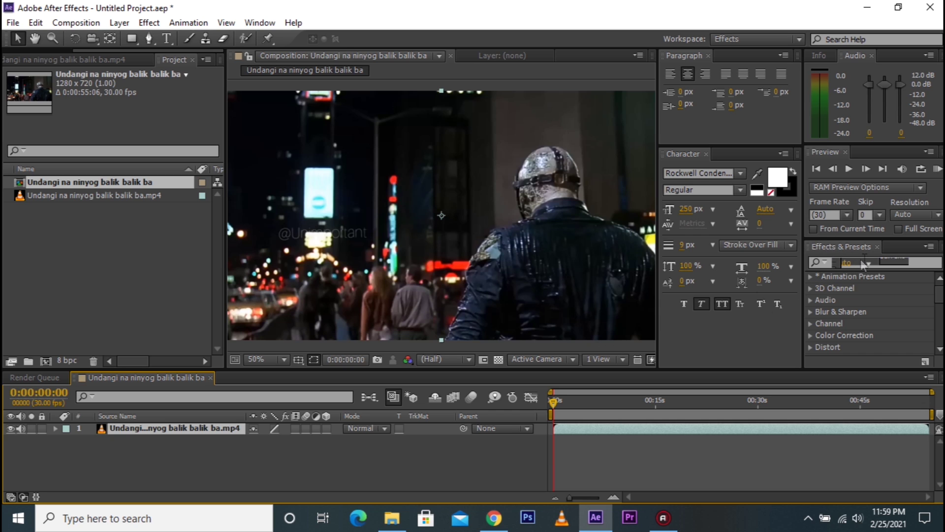
# Search Effects & Presets for "cinemati" to list Cinematic Presets (1) through (12)
pyautogui.click(914, 262)
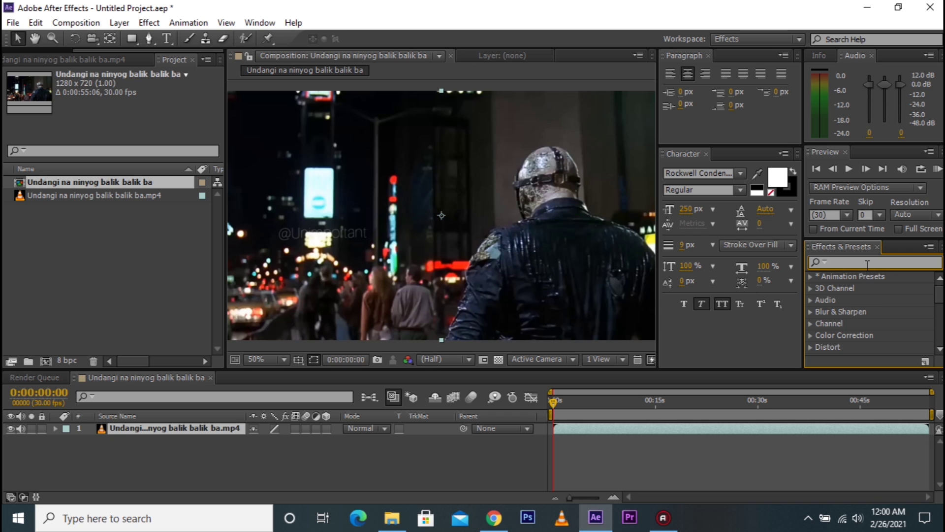
pyautogui.write('cinemati')
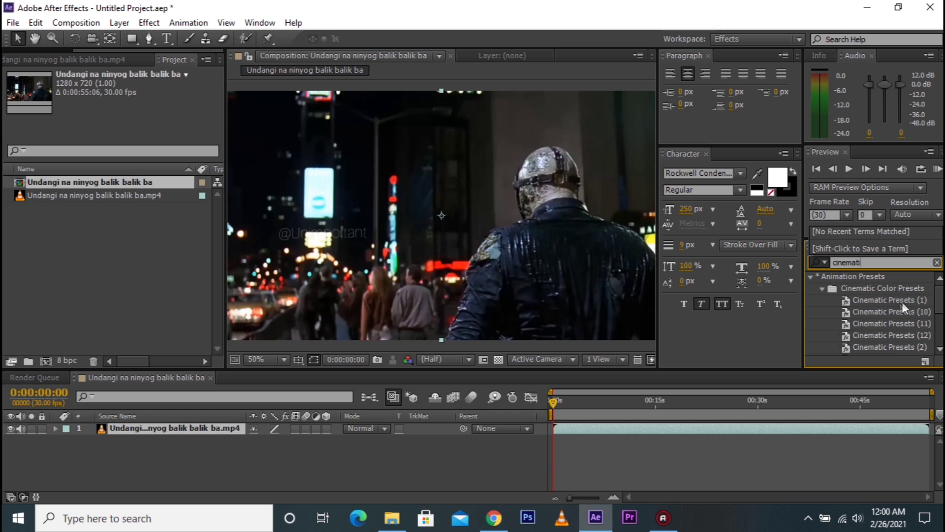
pyautogui.scroll(-2, 871, 334)
pyautogui.scroll(-1, 870, 307)
pyautogui.scroll(1, 869, 323)
pyautogui.scroll(2, 870, 322)
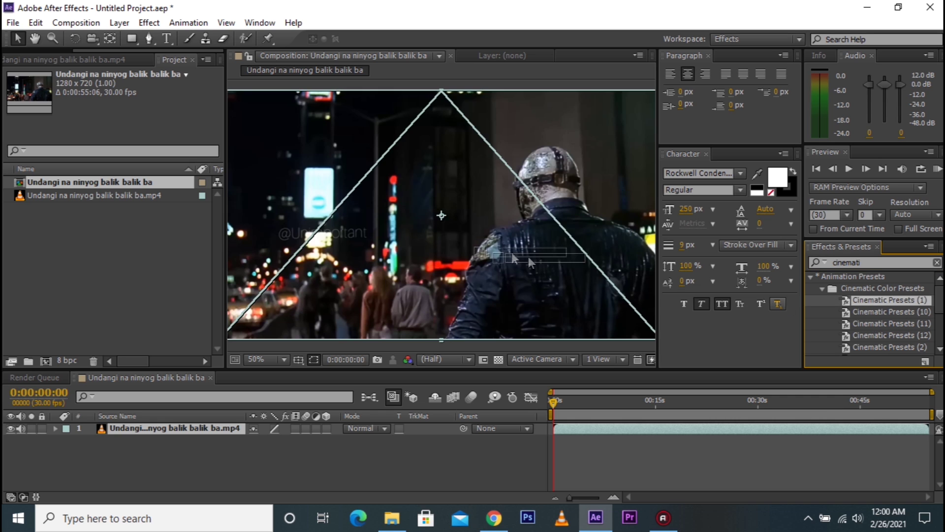
# Drag Cinematic Presets (1), (10), (11) and (12) one after another onto the footage
pyautogui.moveTo(876, 301); pyautogui.dragTo(474, 243)
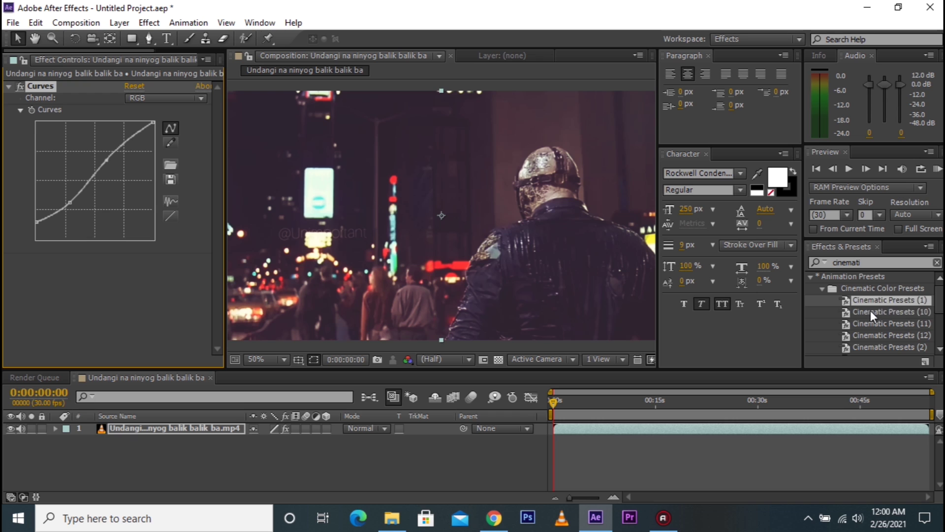
pyautogui.moveTo(870, 311); pyautogui.dragTo(547, 294)
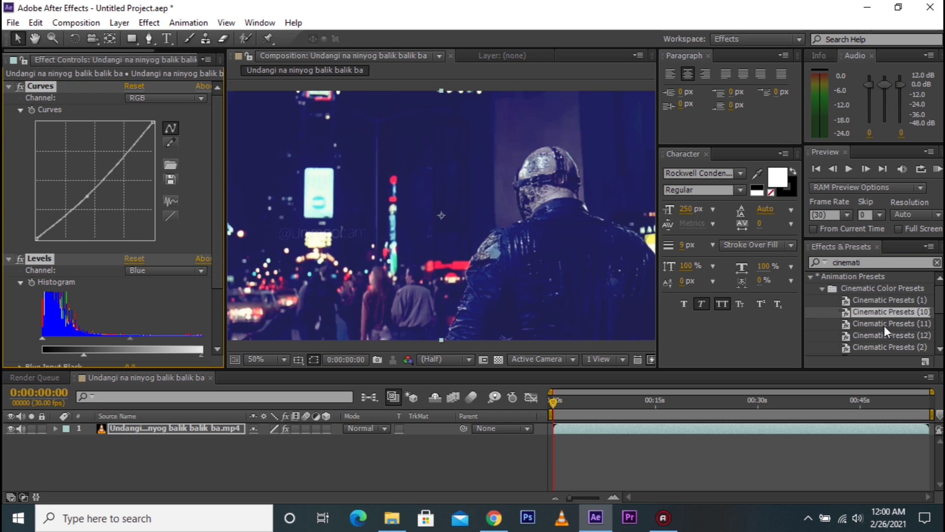
pyautogui.moveTo(881, 324); pyautogui.dragTo(540, 296)
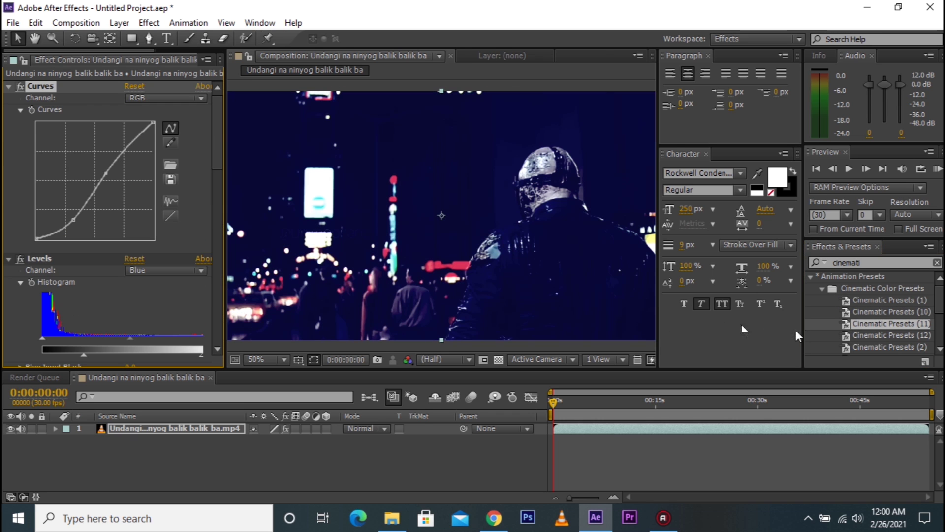
pyautogui.moveTo(869, 336); pyautogui.dragTo(479, 264)
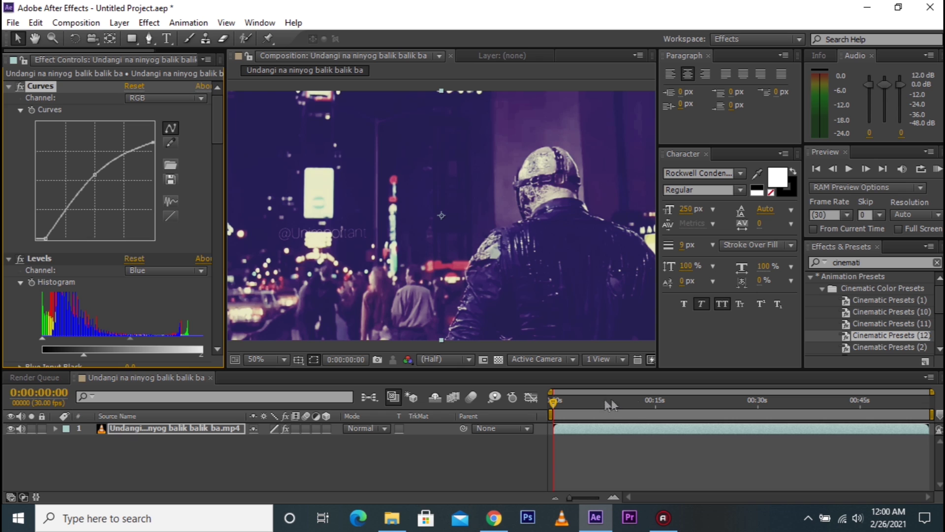
pyautogui.click(650, 403)
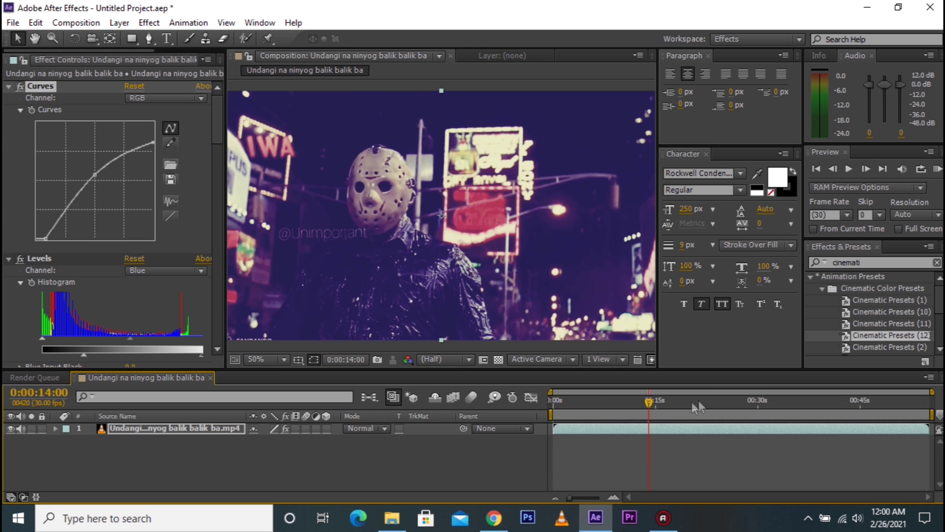
# Apply Cinematic Presets (2), (3), (4) and (5) to the footage one after another
pyautogui.moveTo(884, 347); pyautogui.dragTo(506, 284)
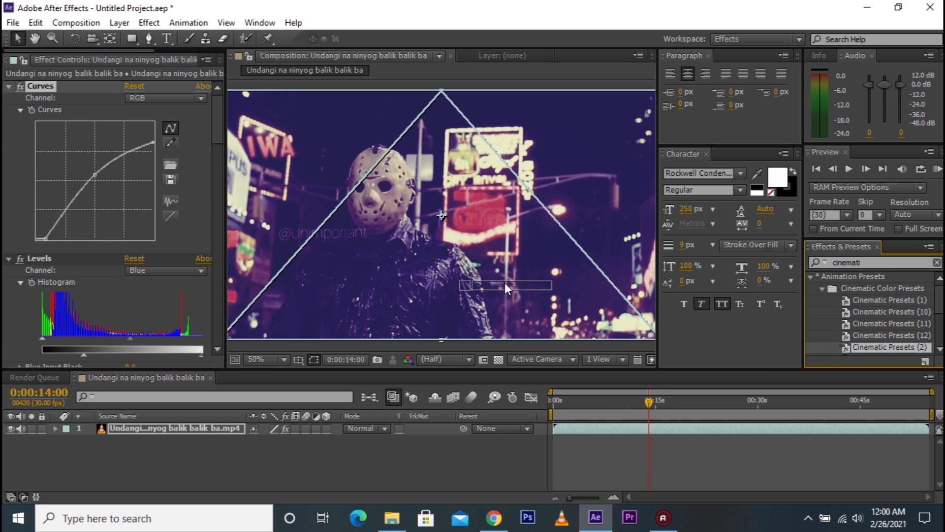
pyautogui.scroll(-2, 841, 320)
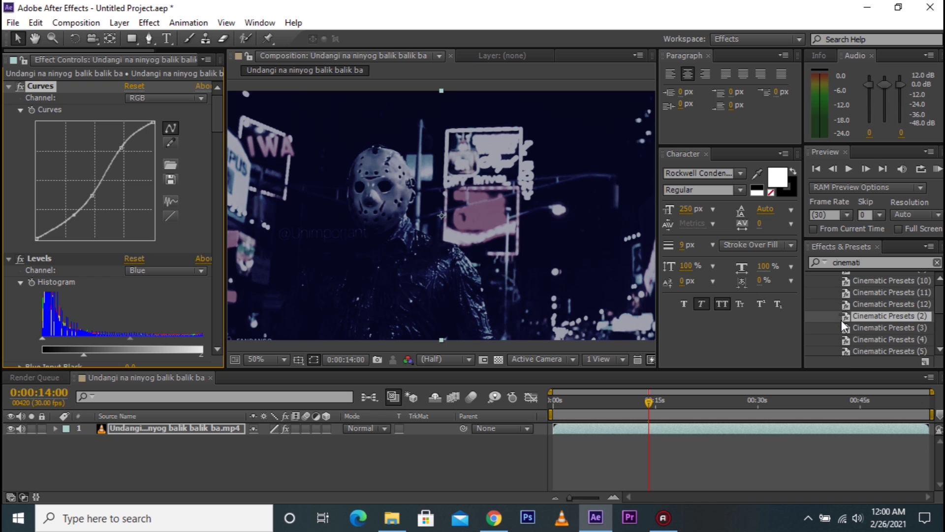
pyautogui.doubleClick(879, 328)
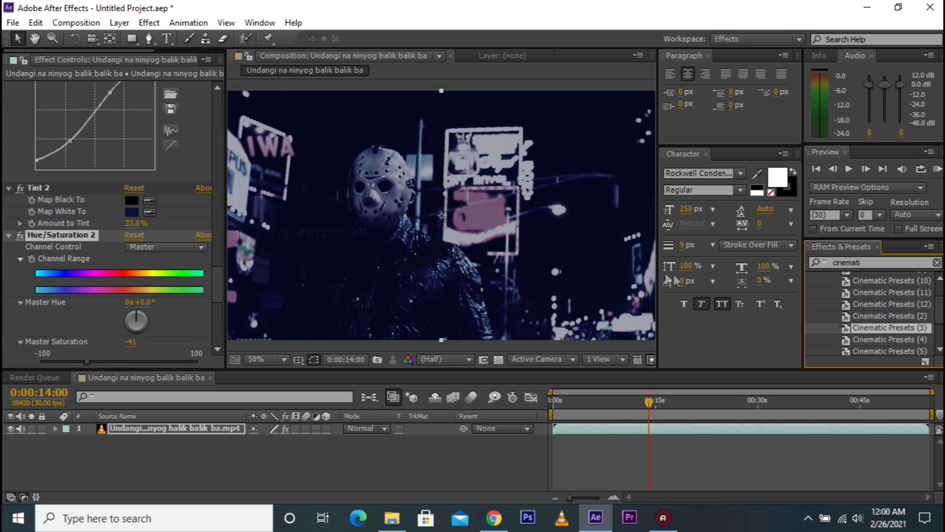
pyautogui.doubleClick(864, 341)
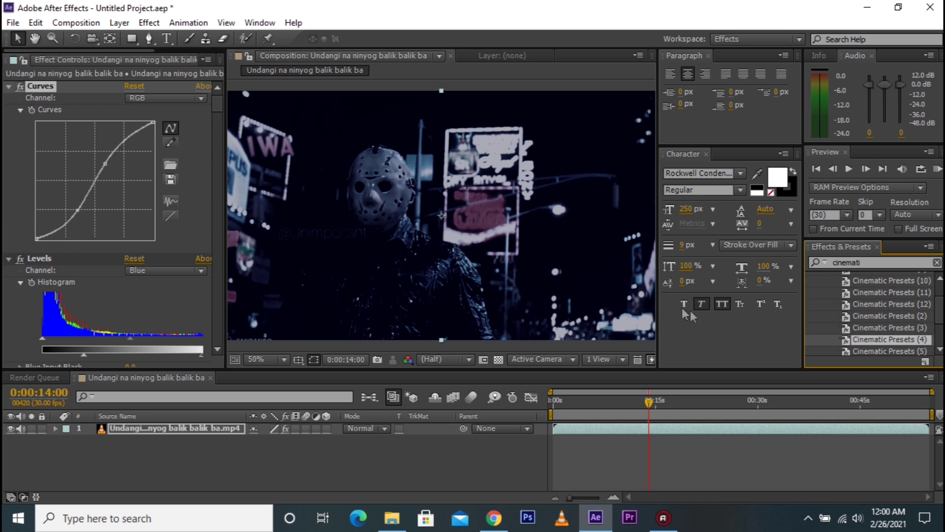
pyautogui.doubleClick(867, 351)
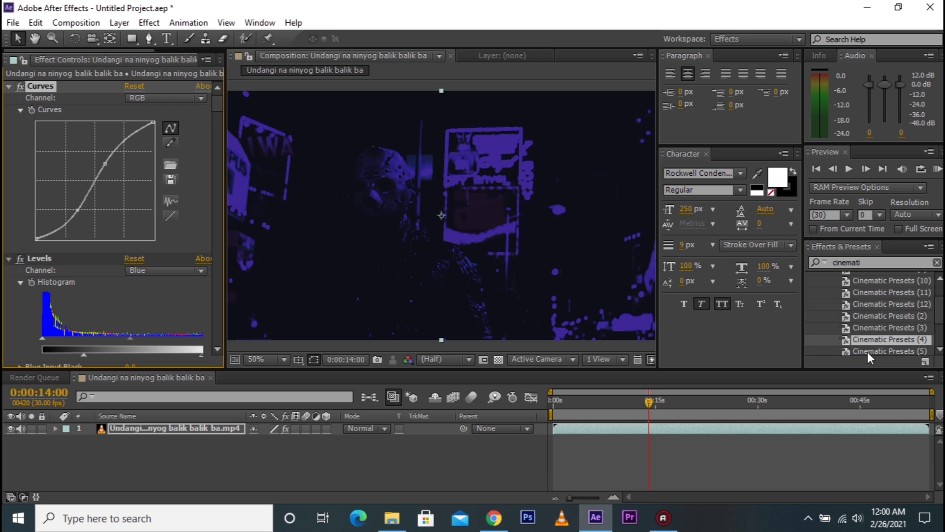